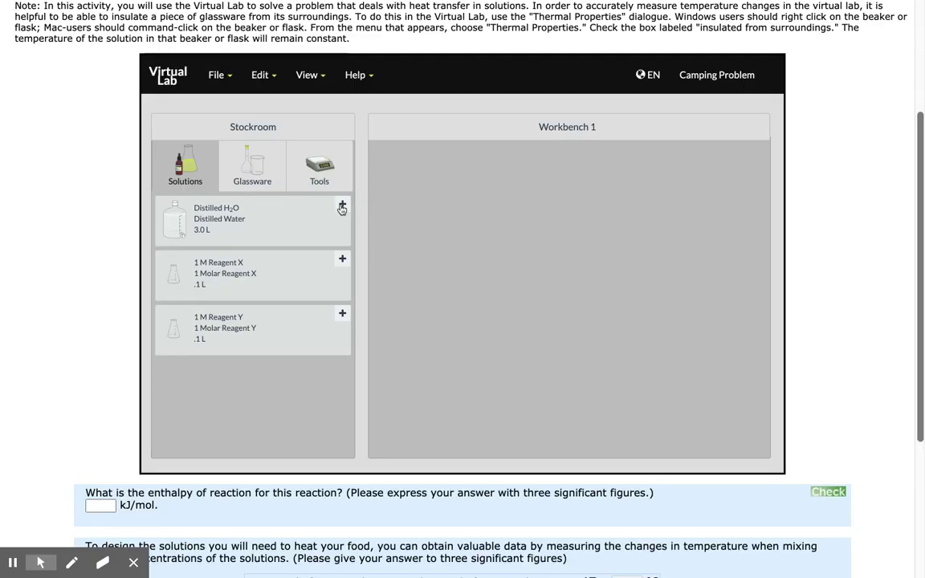
Step: Place the distilled water bottle and an empty 250 mL volumetric flask side by side on the workbench
left_click(342, 204)
left_click_drag(375, 197, 404, 200)
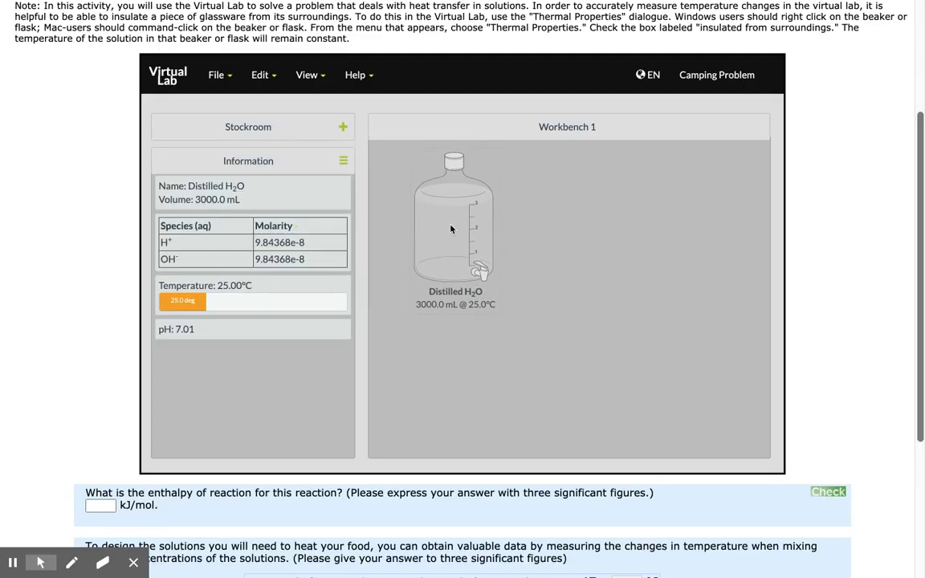
left_click(305, 118)
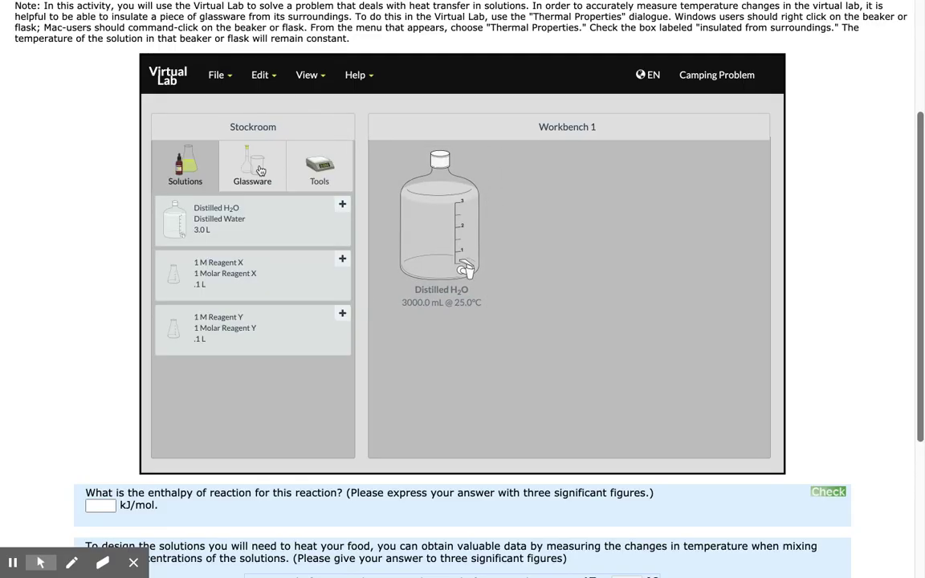
left_click(255, 171)
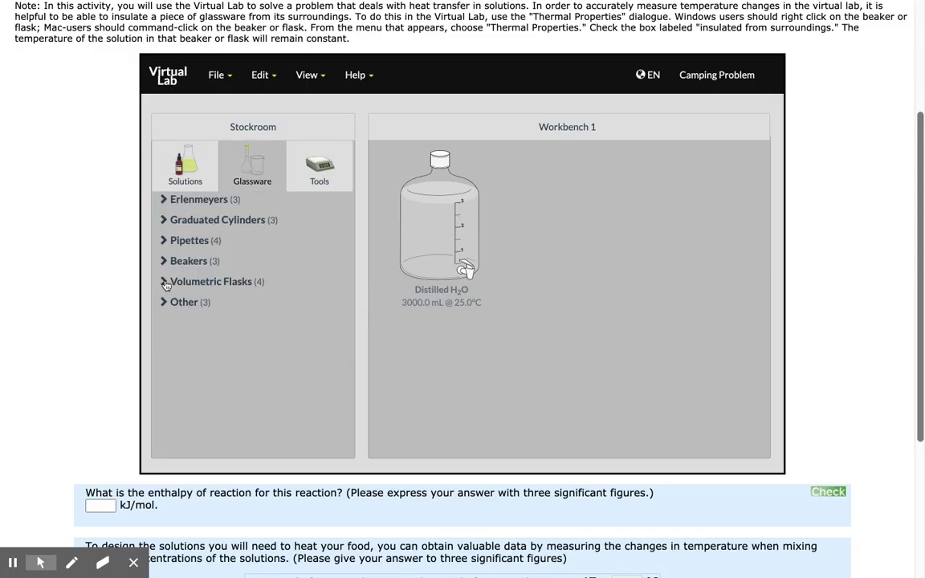
left_click(211, 281)
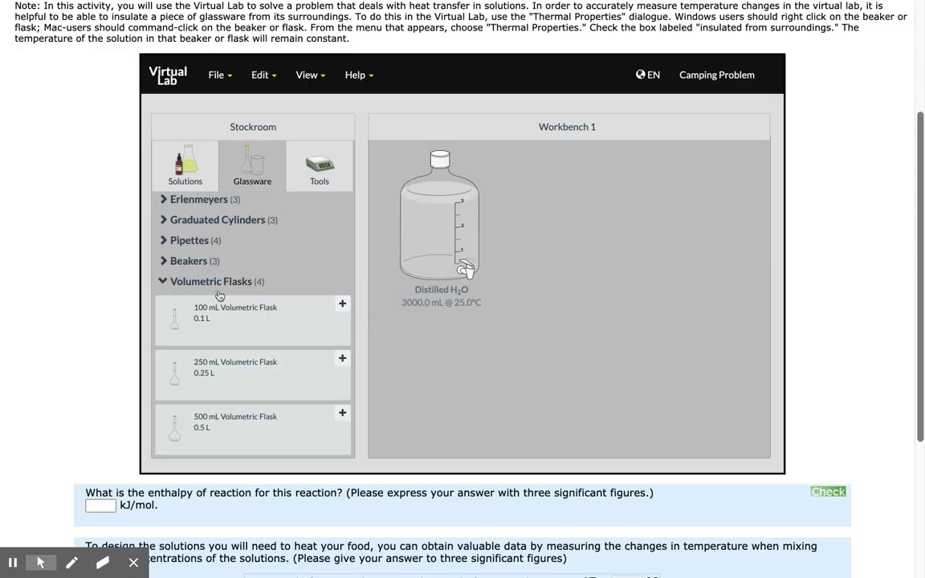
left_click(341, 360)
left_click_drag(540, 186, 593, 234)
Step: Add the 1 M Reagent X flask from Solutions to the workbench
left_click(343, 127)
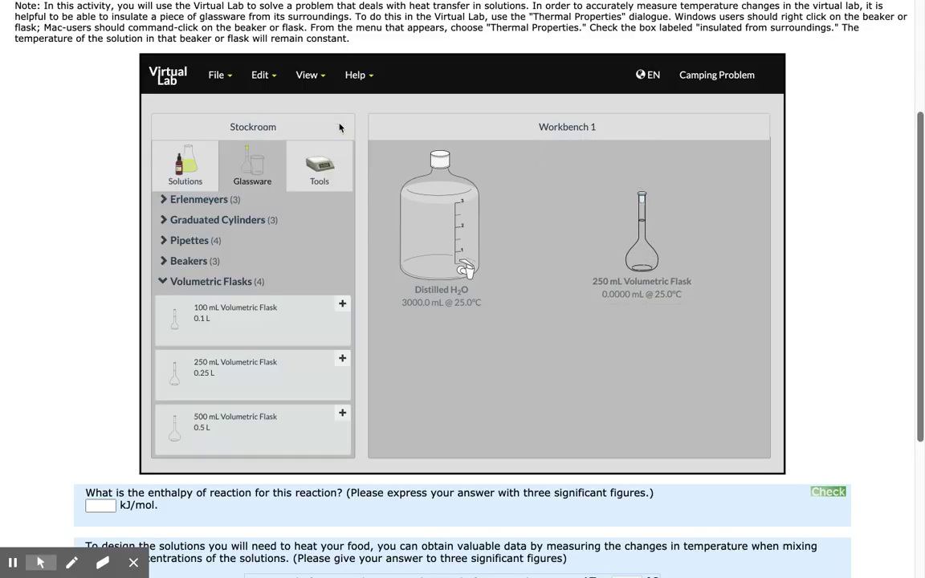
left_click(187, 169)
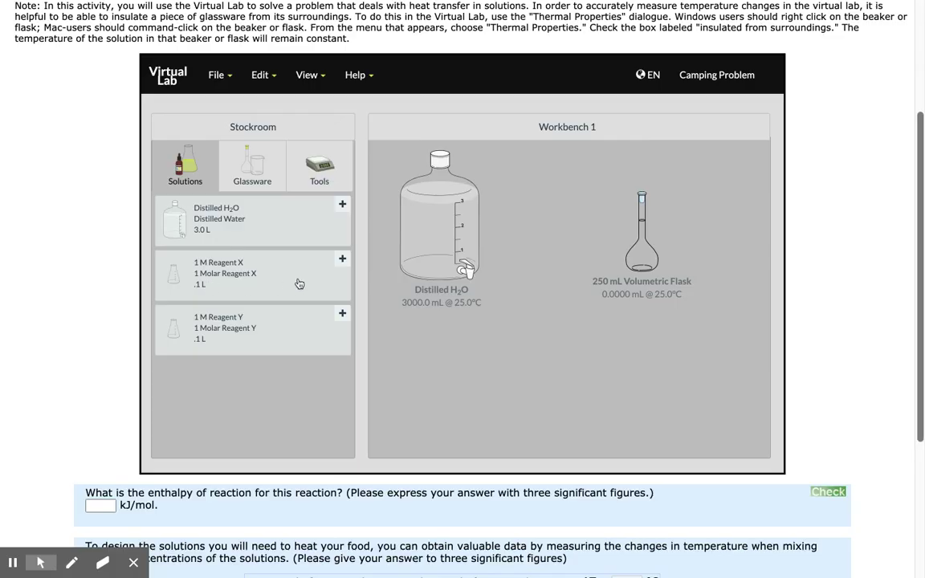
left_click_drag(299, 284, 496, 364)
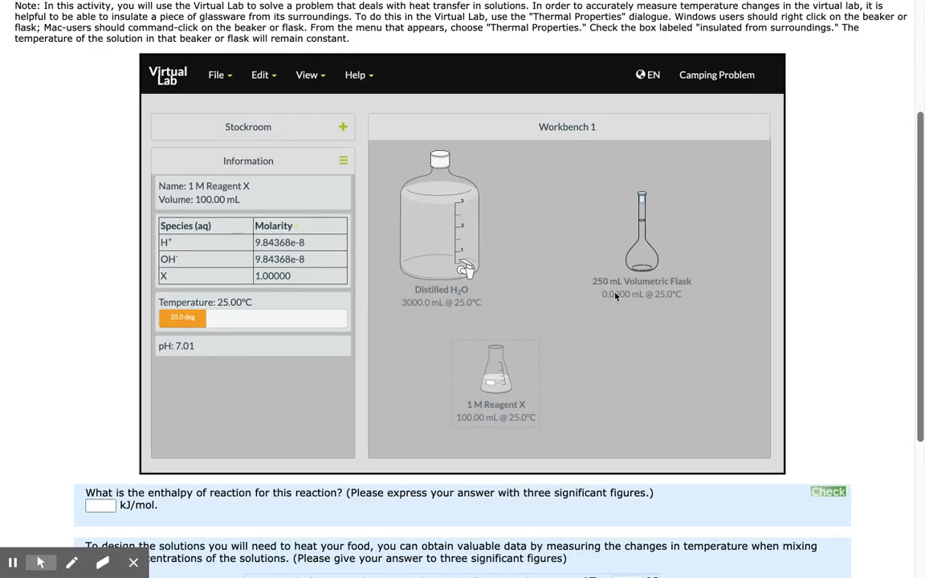
Step: Rename the empty 250 mL volumetric flask to '0.1 M of X'
right_click(655, 259)
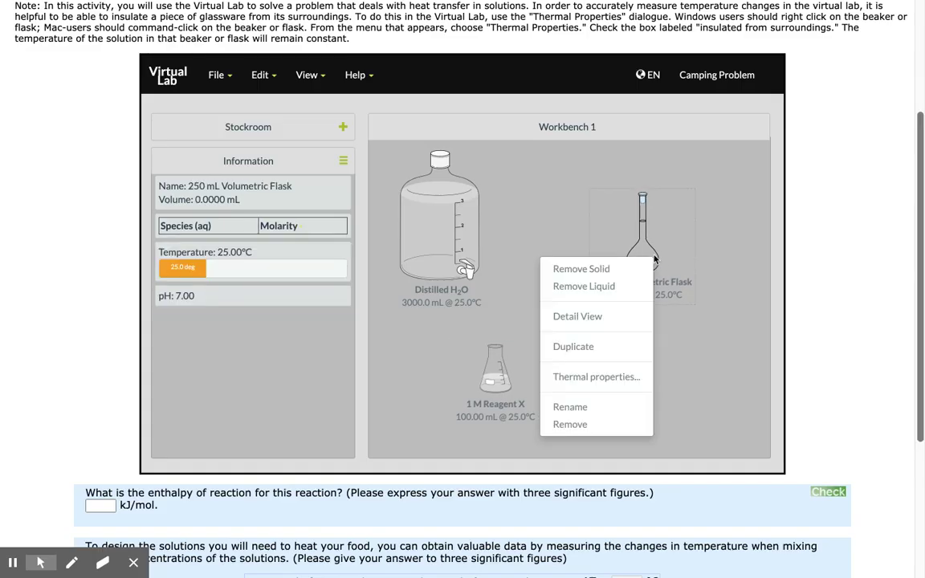
left_click(611, 407)
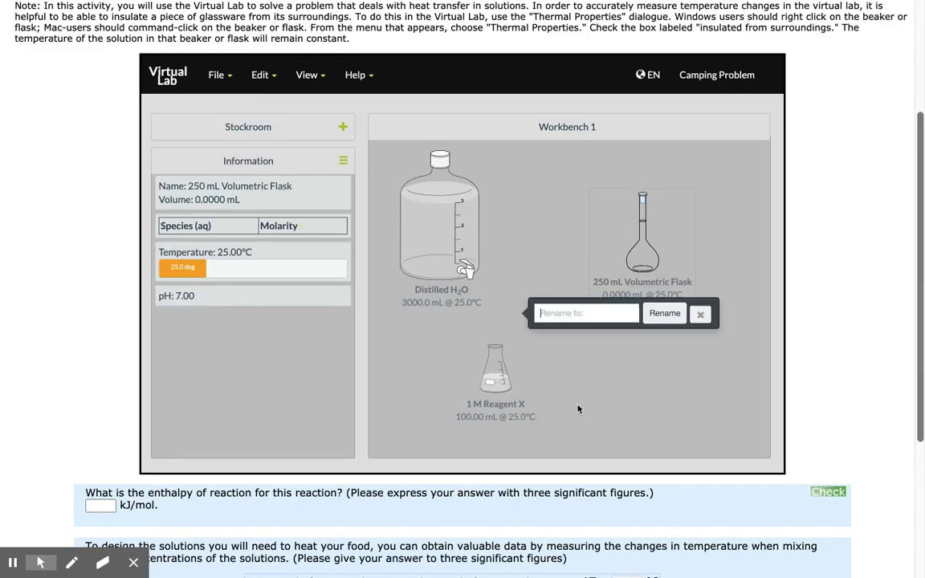
type("0.1 M of X")
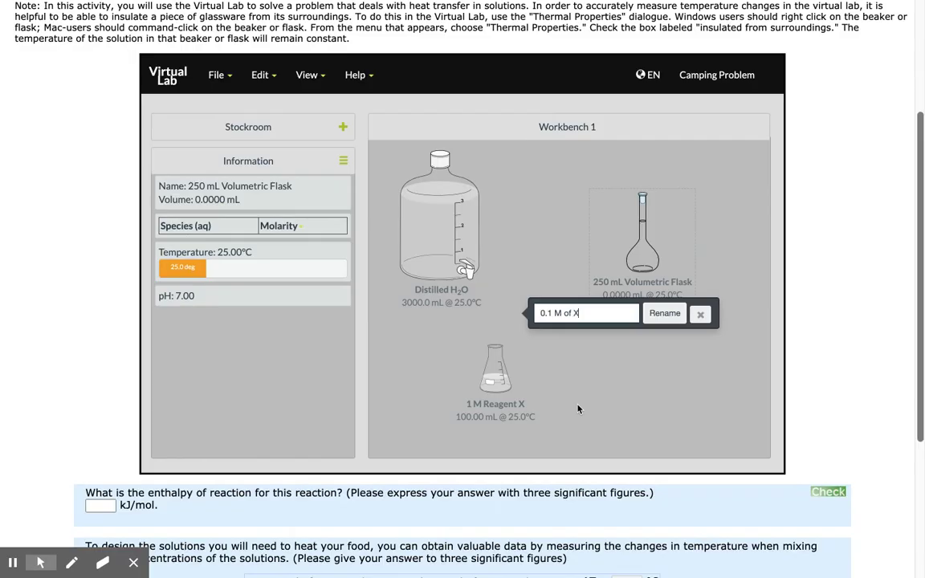
left_click(664, 314)
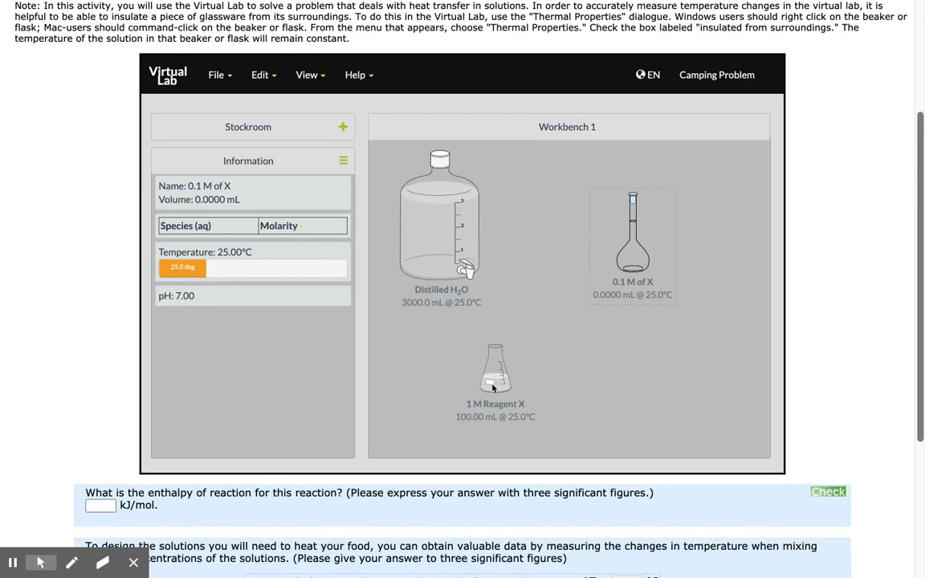
Step: Pour 25.0 mL of 1 M Reagent X into the 0.1 M of X flask and move it aside
left_click_drag(493, 387, 630, 257)
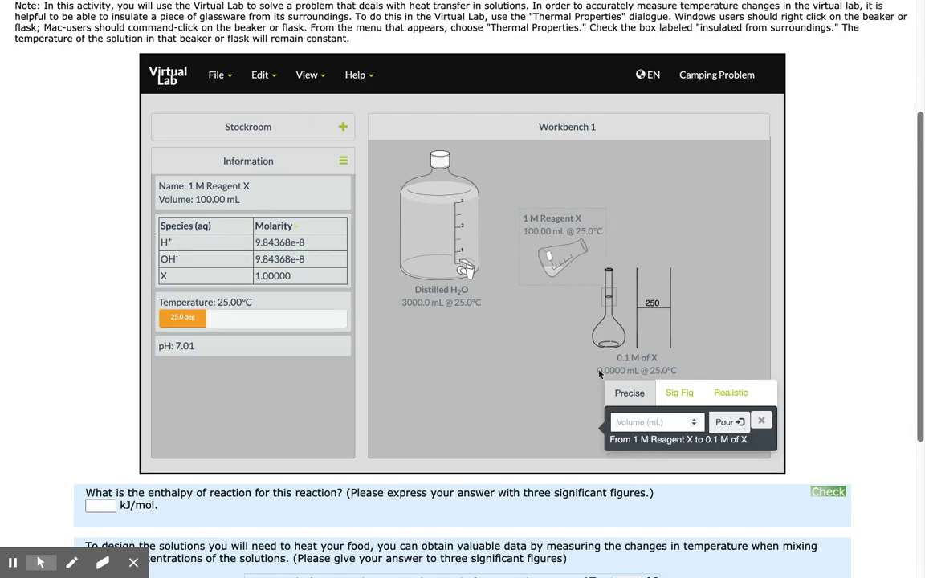
type("25.0")
left_click(724, 424)
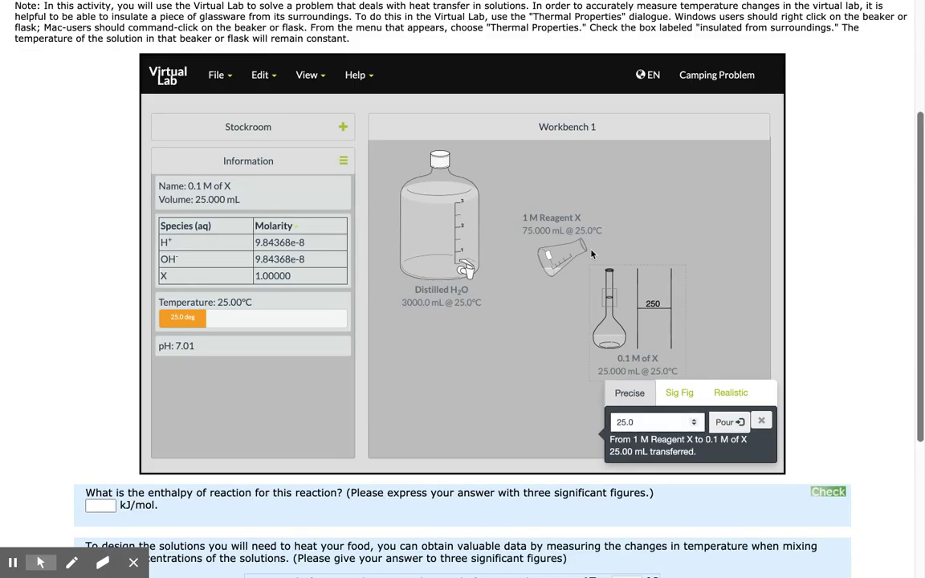
left_click(519, 235)
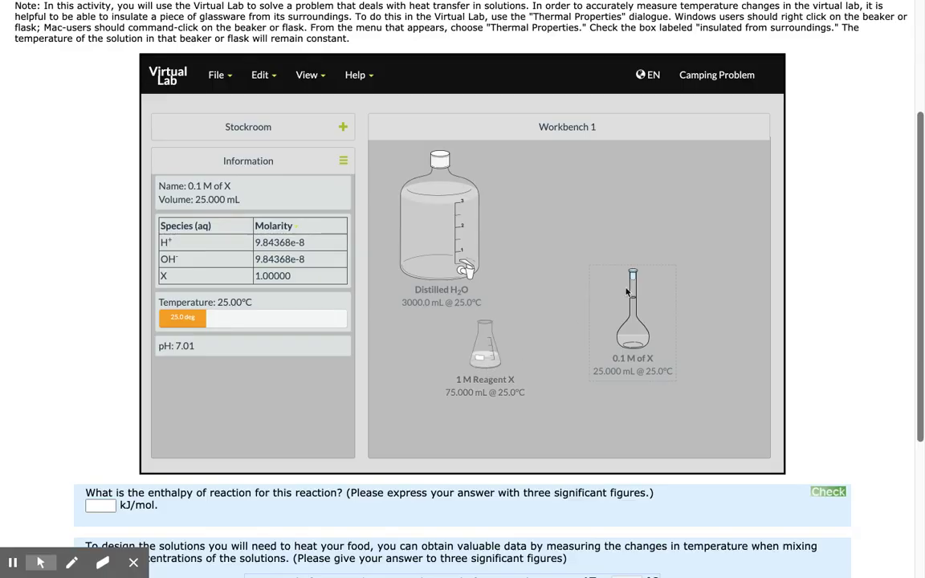
left_click_drag(633, 325, 694, 238)
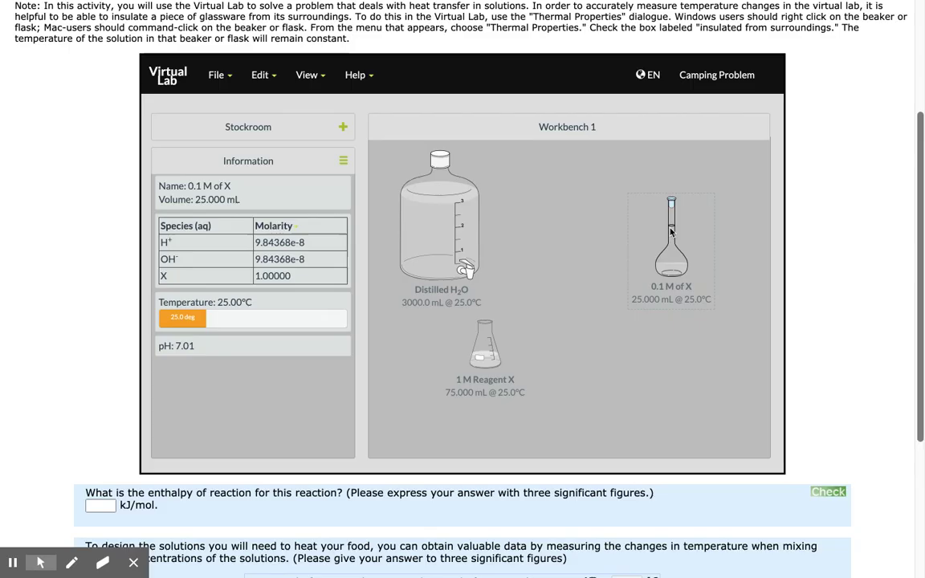
Step: Top up the 0.1 M of X flask with 225.0 mL distilled water and move it higher
left_click_drag(466, 237, 657, 236)
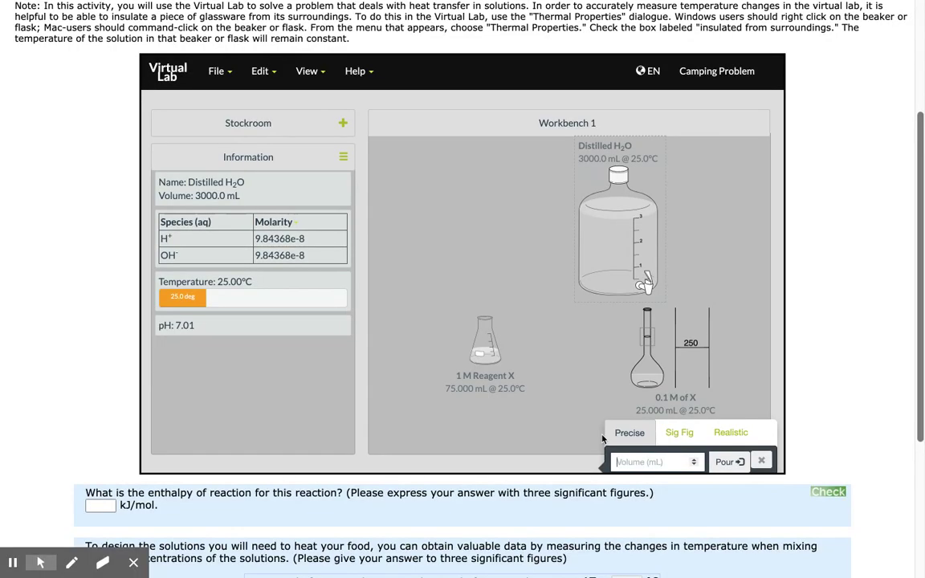
type("225.0")
left_click(723, 460)
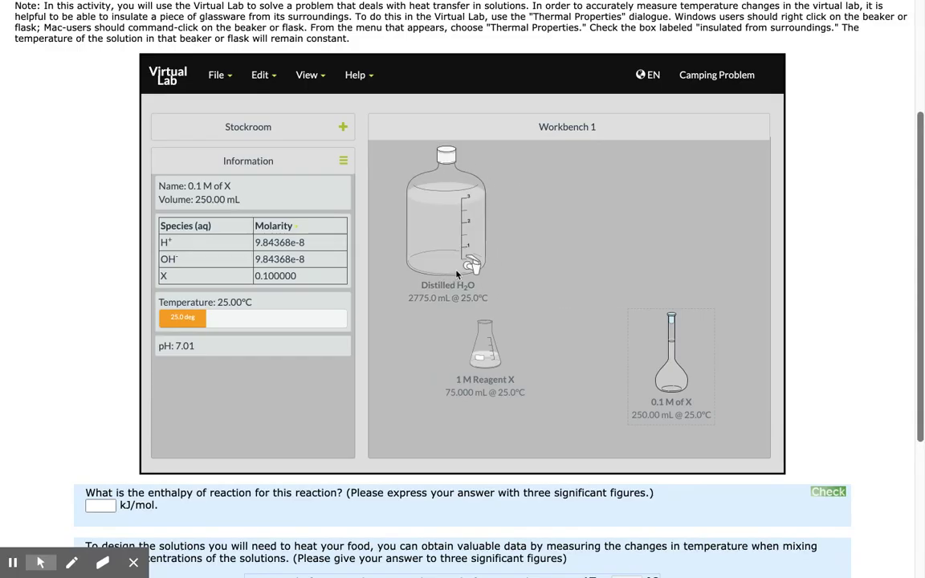
left_click_drag(679, 364, 685, 223)
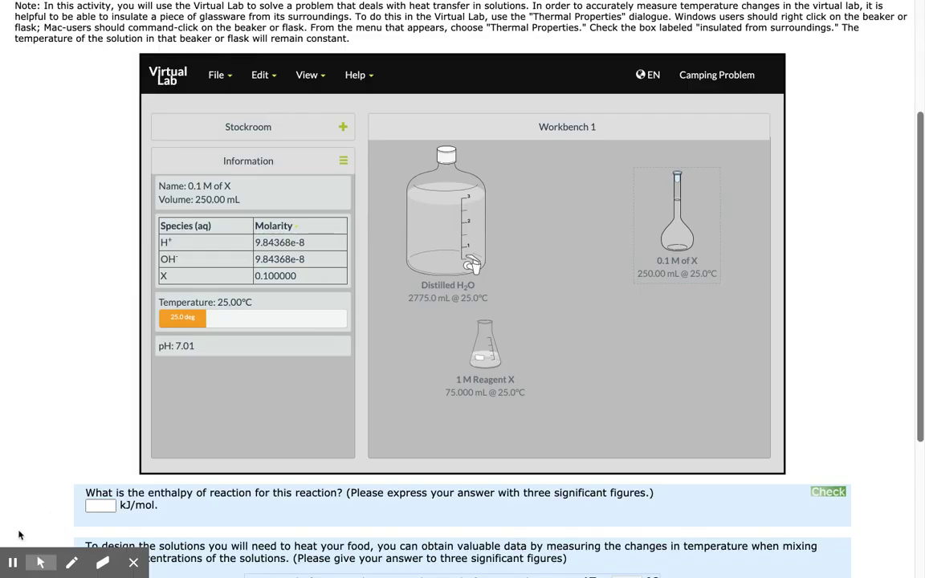
Step: Remove the distilled water bottle, leaving only the 0.1 M X and Y flasks
mouse_move(9, 555)
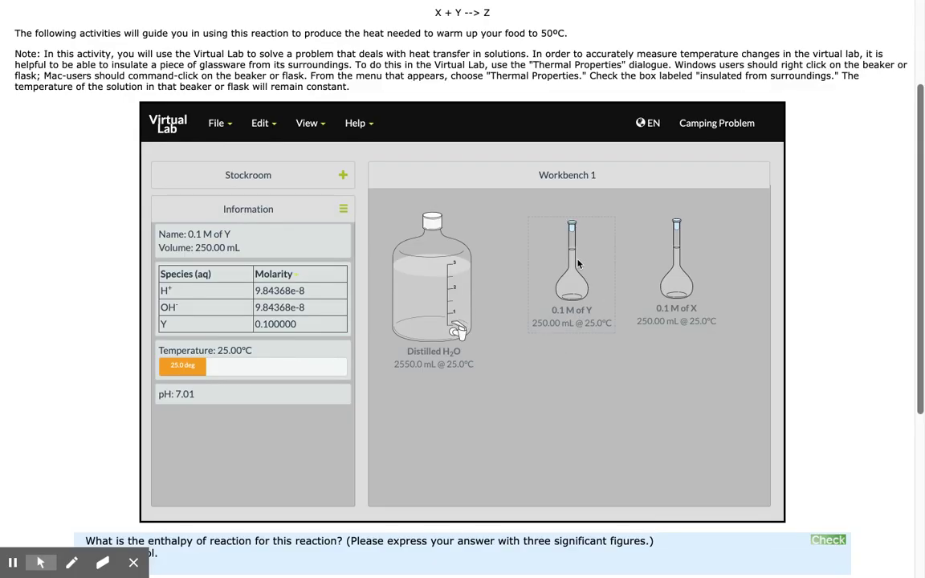
right_click(450, 312)
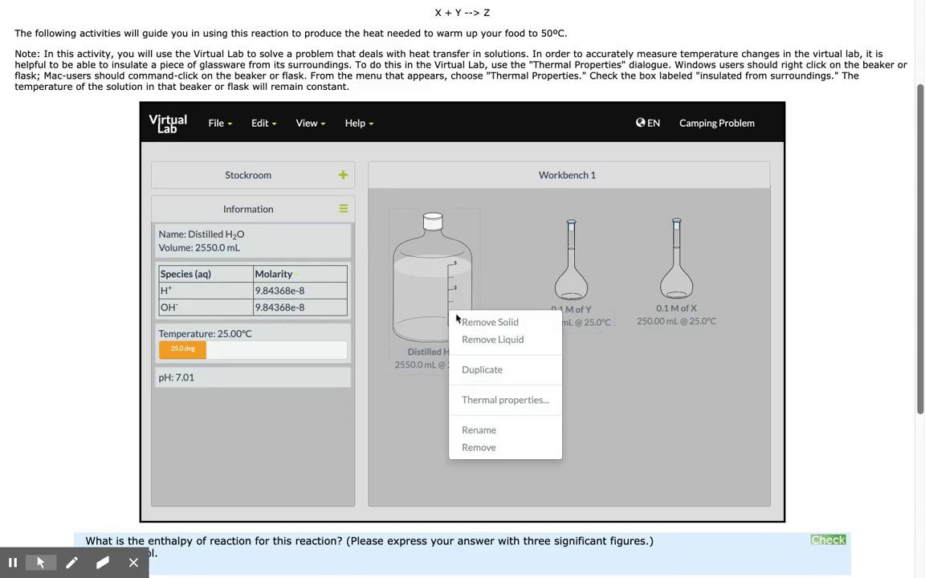
left_click(479, 448)
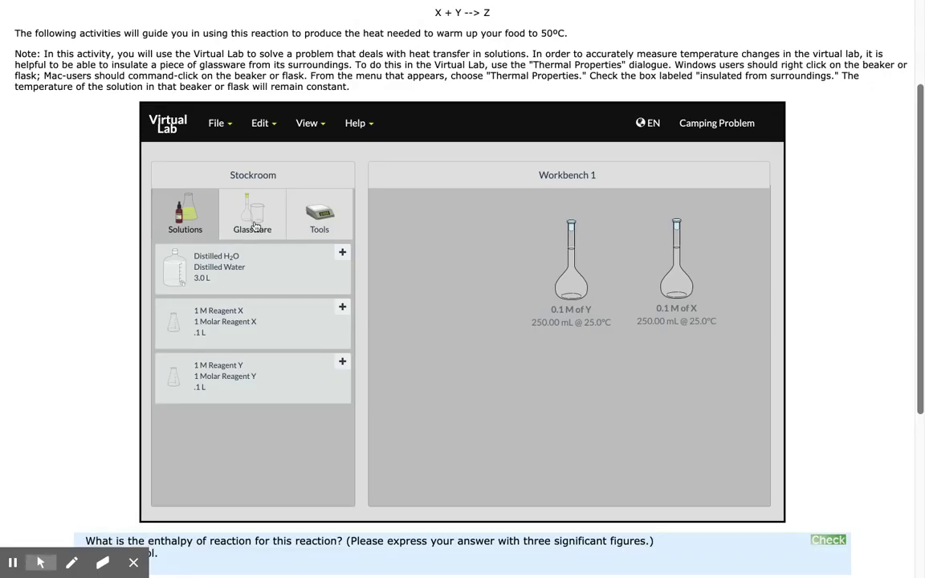
Step: Add an empty 250 mL Erlenmeyer flask and place it below the two volumetric flasks
left_click(231, 203)
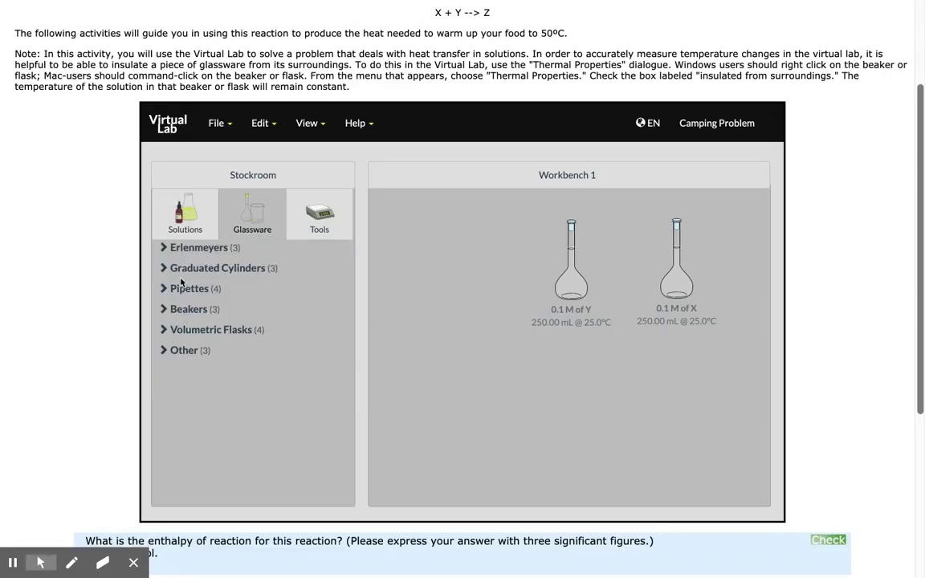
left_click(174, 251)
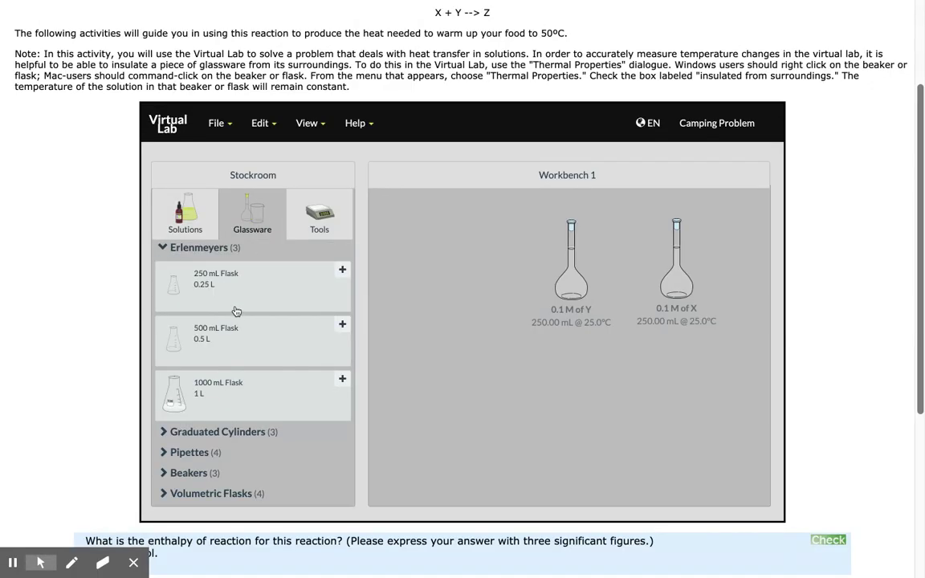
double_click(205, 286)
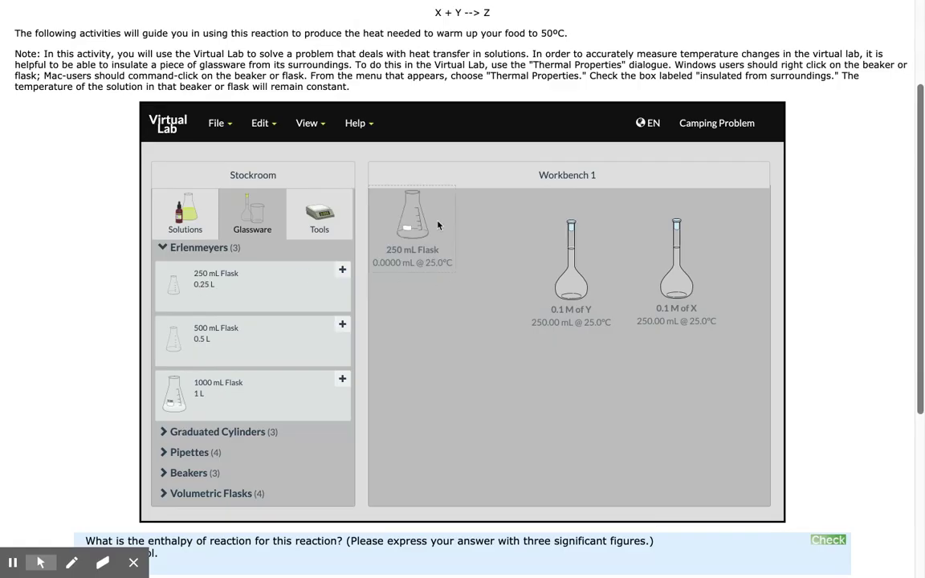
left_click_drag(406, 213, 473, 343)
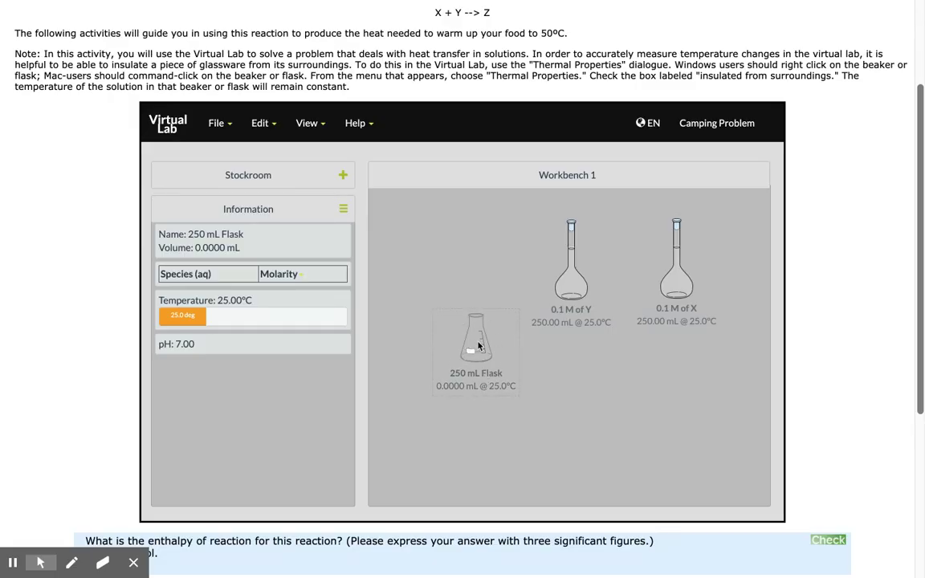
Step: Set the 250 mL Erlenmeyer flask's thermal properties to Insulated from surroundings
right_click(478, 345)
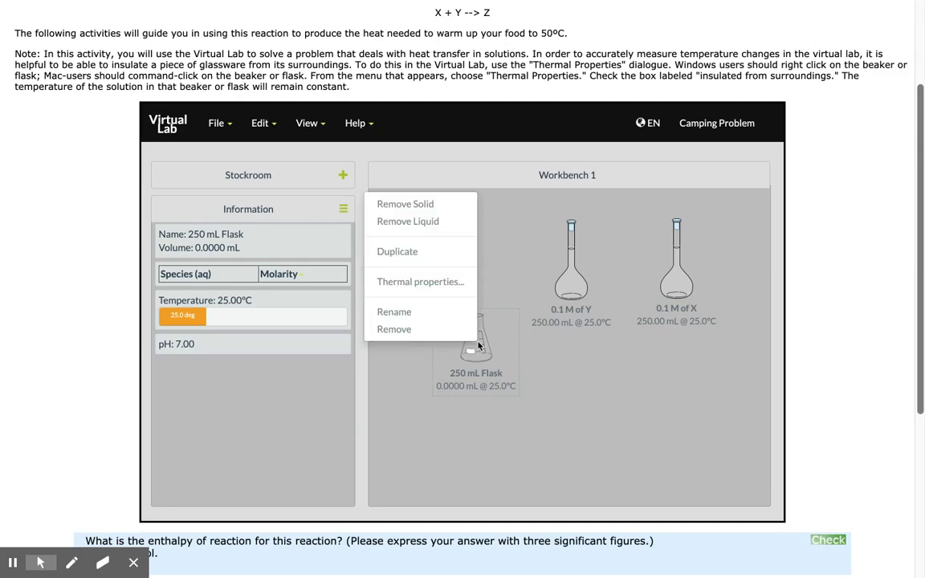
left_click(446, 283)
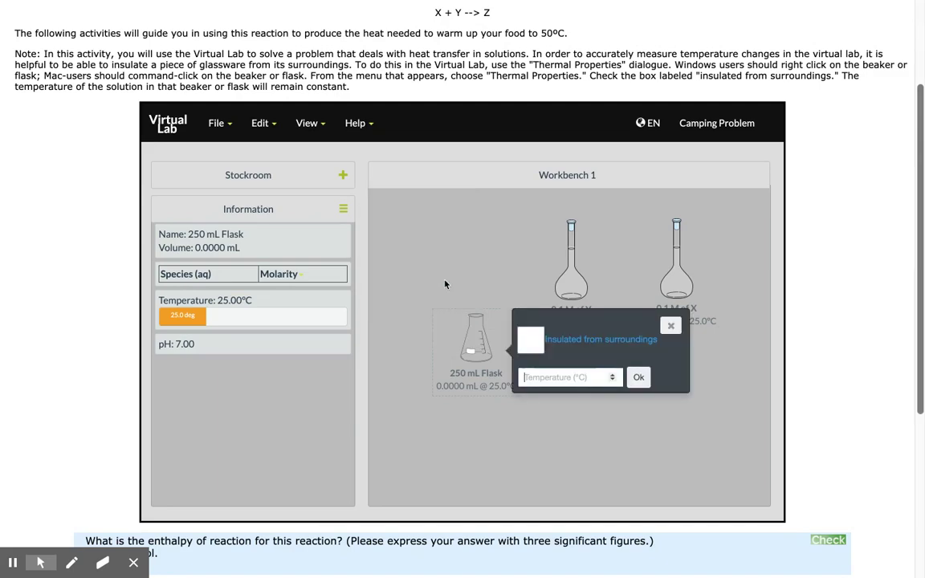
left_click(530, 340)
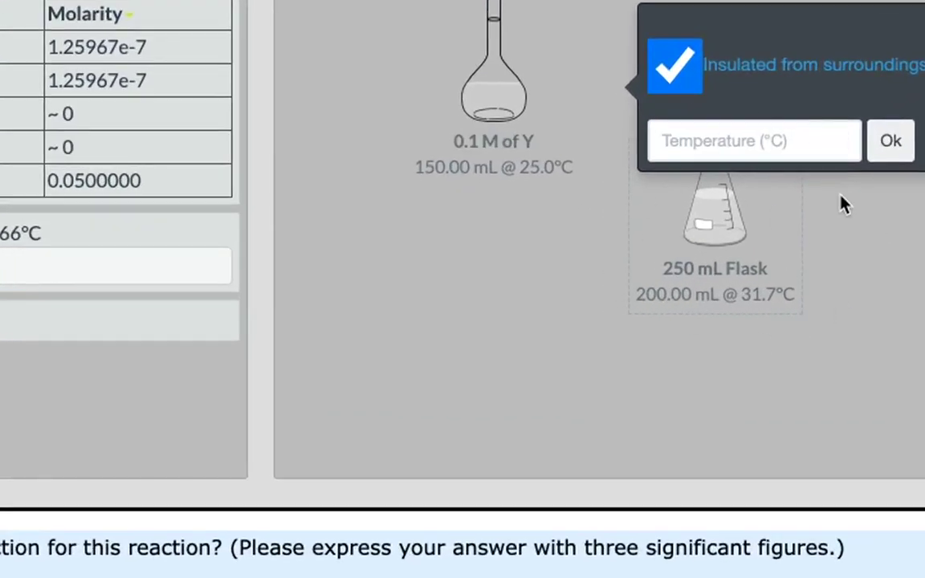
left_click(891, 140)
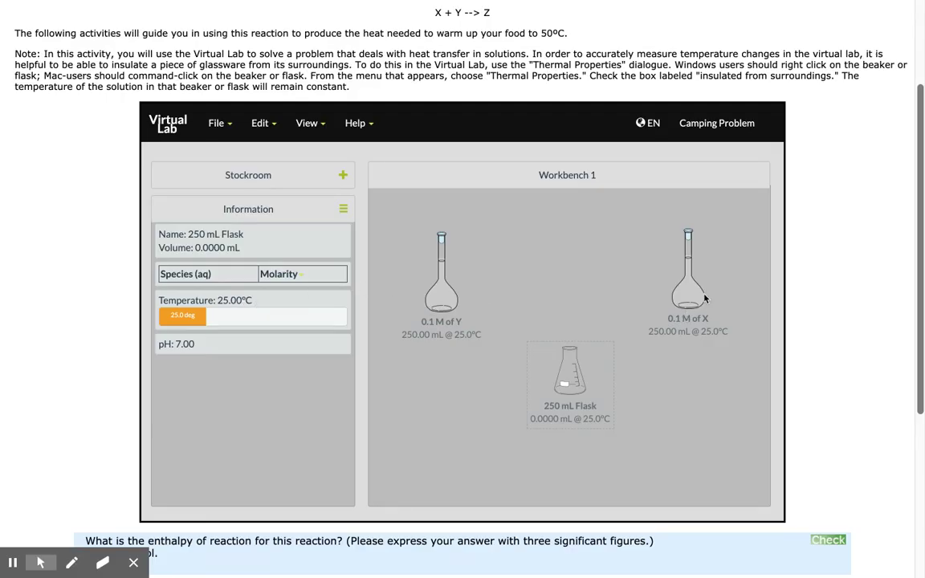
Step: Pour 100.0 mL of 0.1 M X into the insulated flask, then start pouring 0.1 M Y
left_click_drag(693, 299, 578, 382)
type("1")
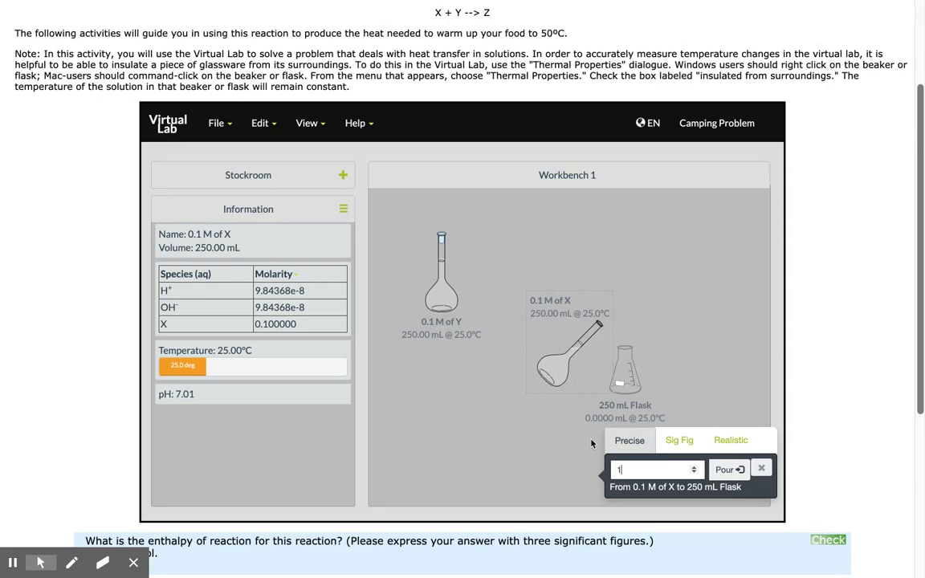
type("00.0")
left_click(727, 469)
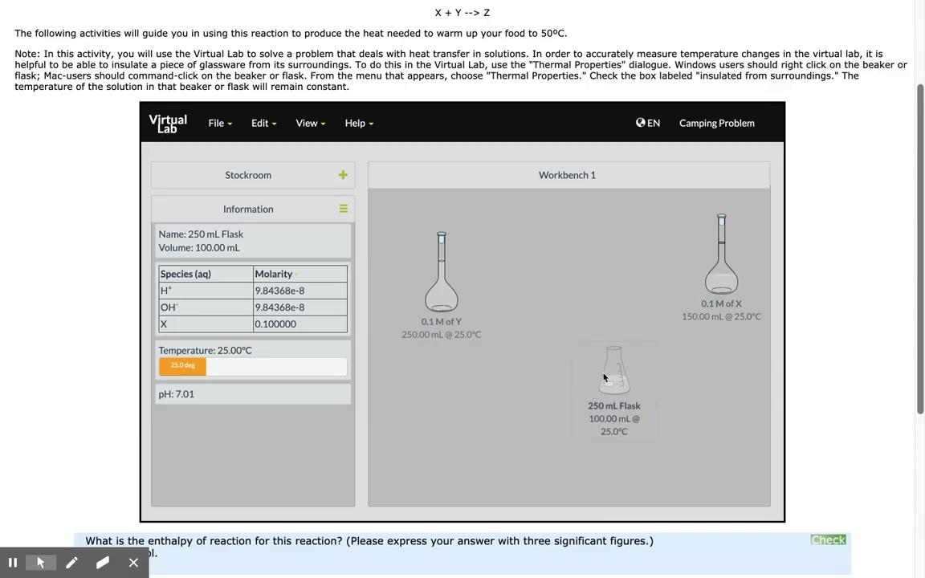
left_click_drag(443, 280, 580, 370)
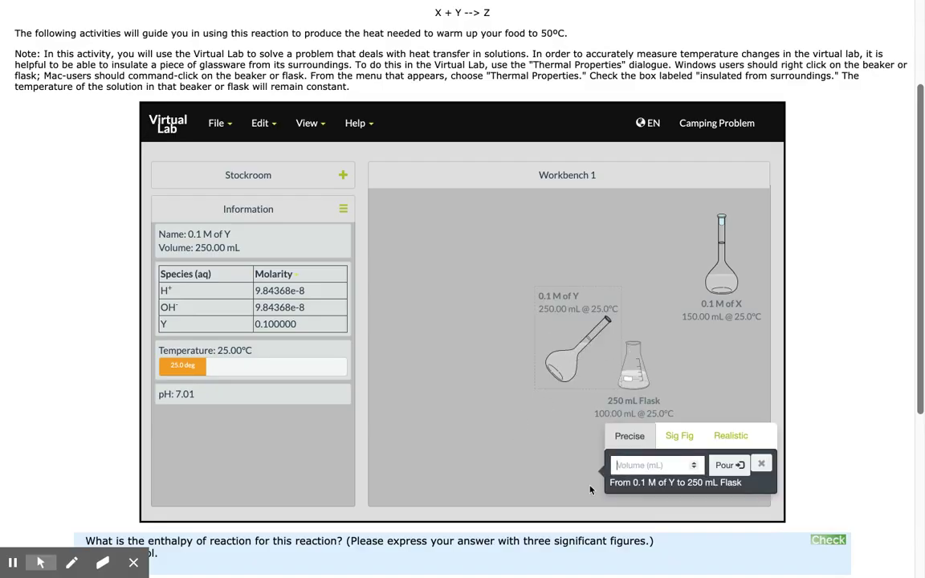
Step: Pour 100.0 mL of 0.1 M Y in, giving 200 mL at 31.66 °C
type("100.0")
left_click(726, 464)
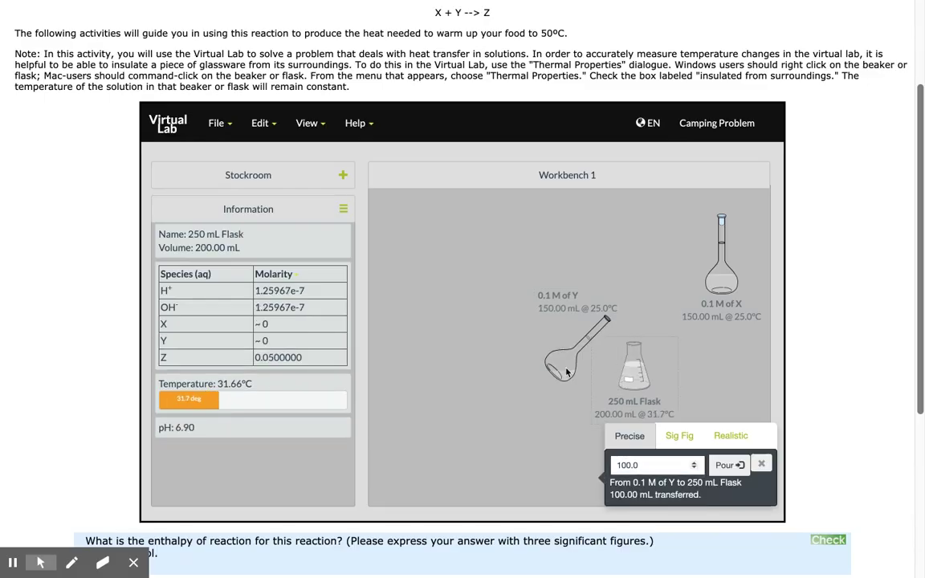